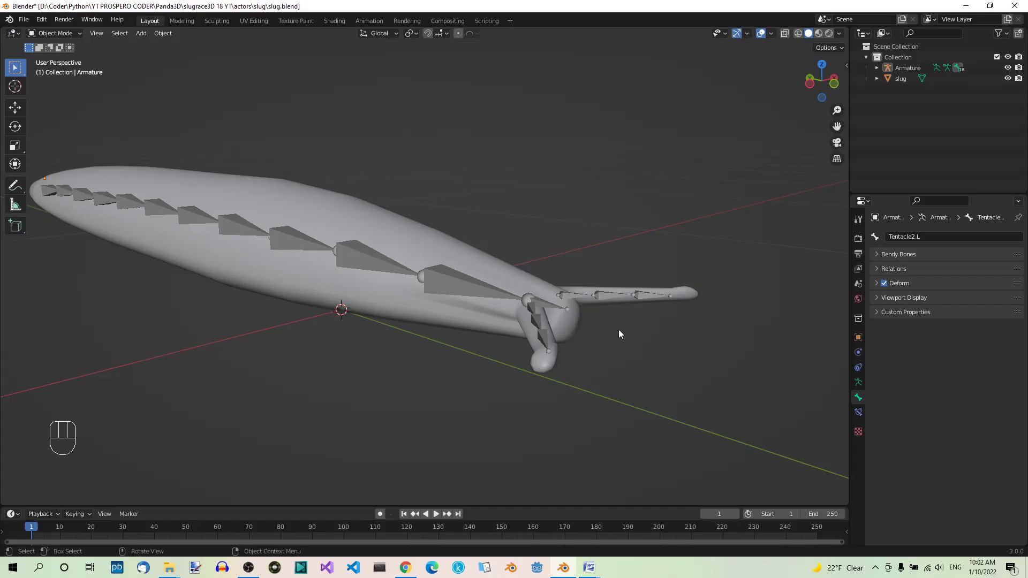
# Switch the slug's armature into Edit Mode to work on its individual bones.
pyautogui.press('Tab')
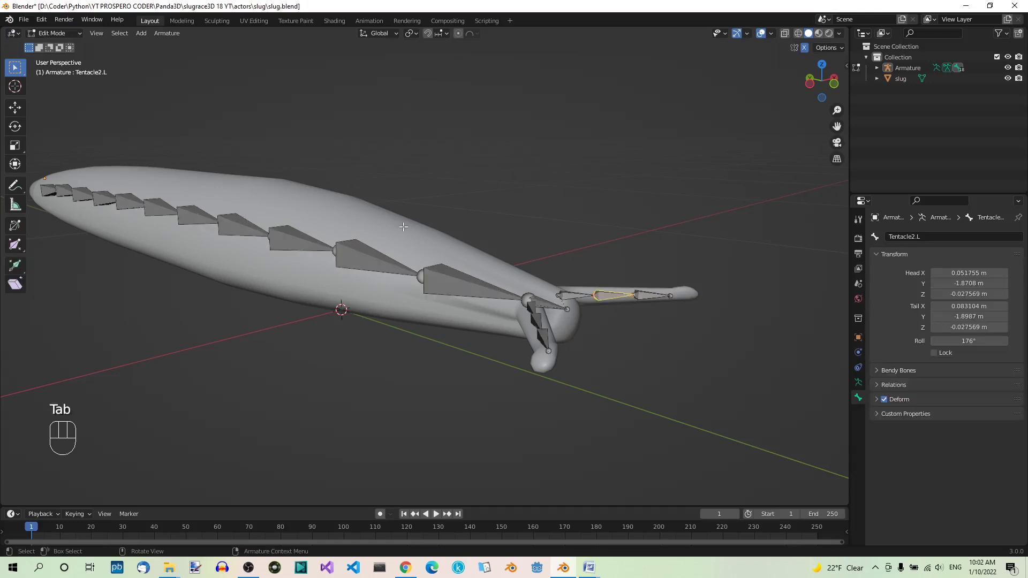
# Frame the slug in Left Orthographic view and duplicate the tail-end body bone Bone.010.
pyautogui.press('ctrl+KP_3')
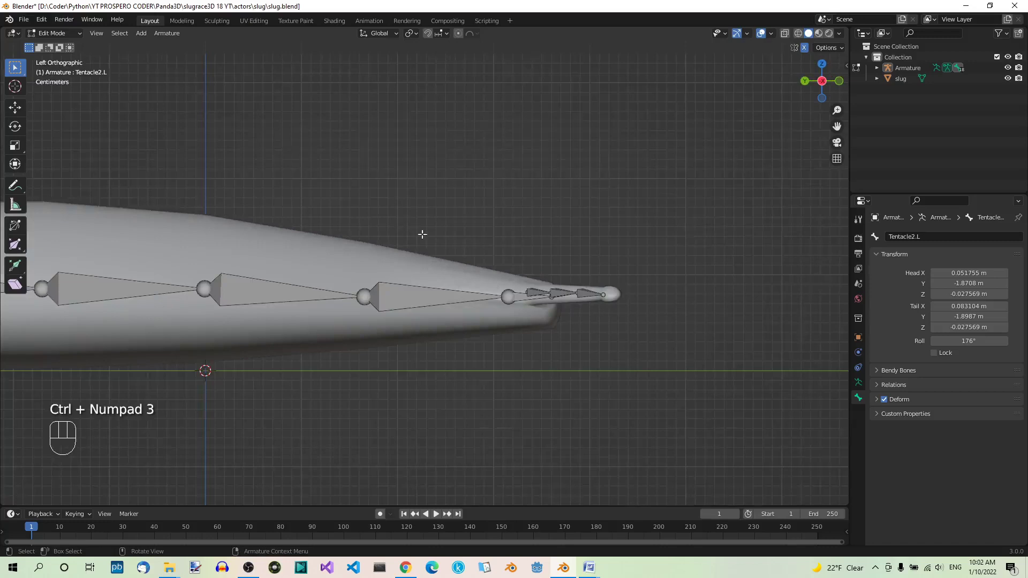
pyautogui.scroll(-3, 450, 244)
pyautogui.keyDown('shift'); pyautogui.moveTo(429, 356); pyautogui.dragTo(657, 375, button='middle'); pyautogui.keyUp('shift')
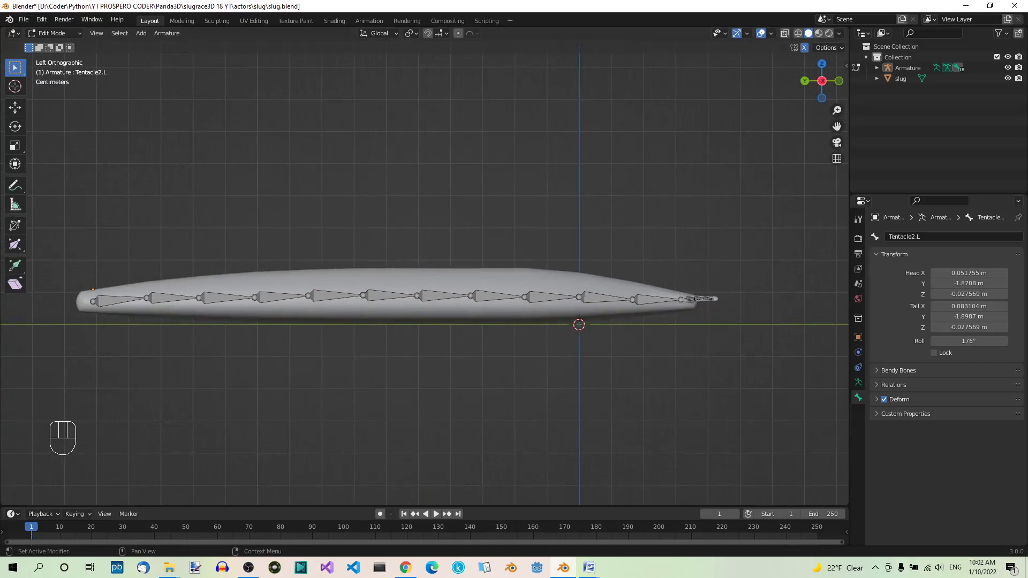
pyautogui.click(654, 299)
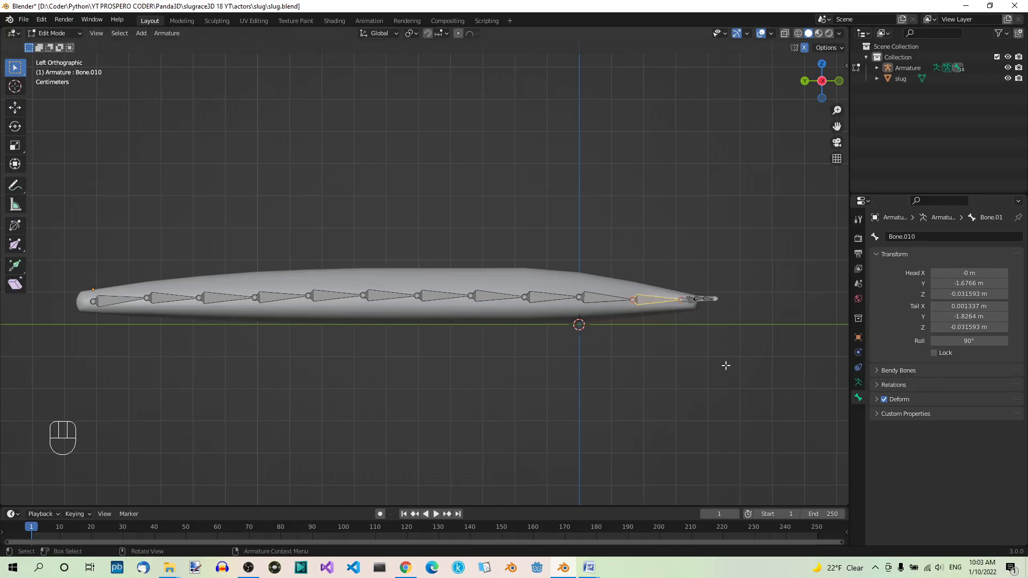
pyautogui.hotkey('shift', 'd')
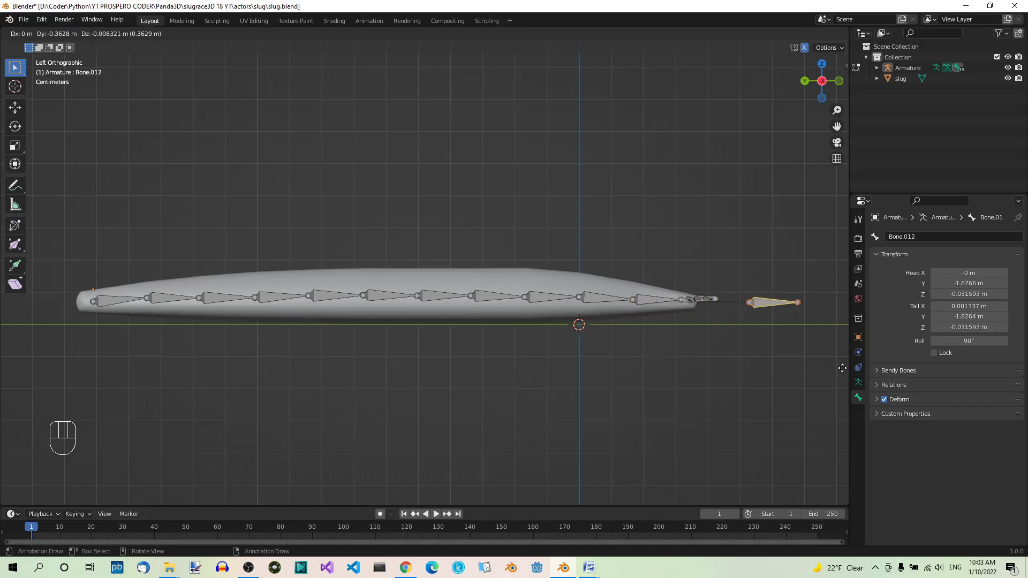
# Move the duplicate along Y to sit just behind the tail and rename it body_IK.
pyautogui.press('y')
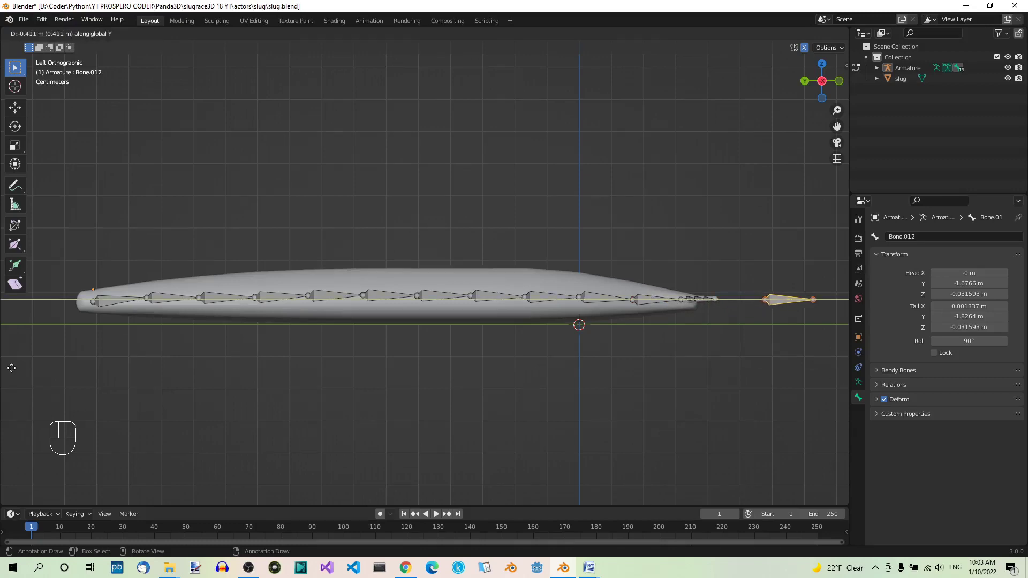
pyautogui.click(11, 368)
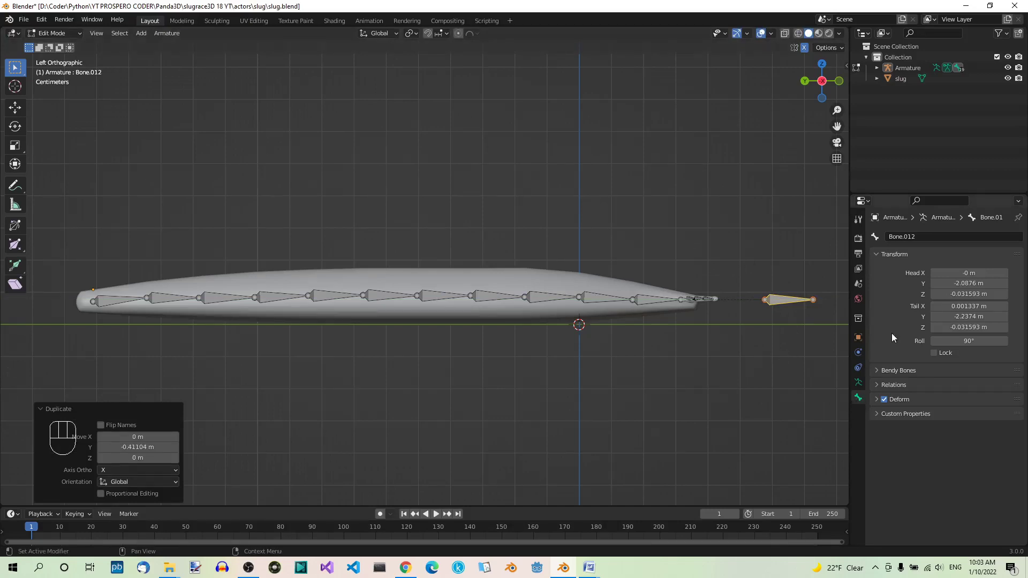
pyautogui.click(926, 237)
pyautogui.write('body_')
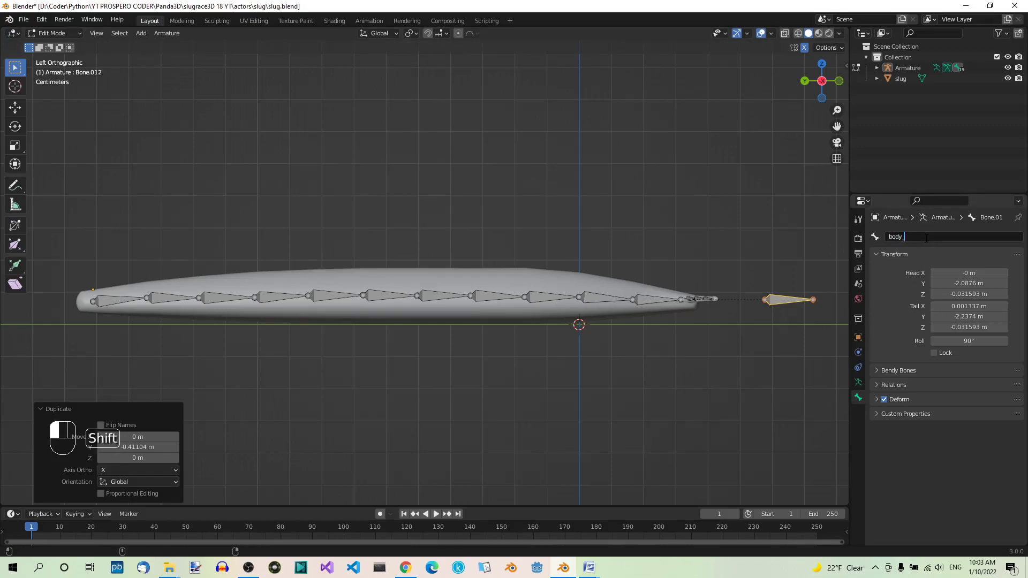
pyautogui.write('IK')
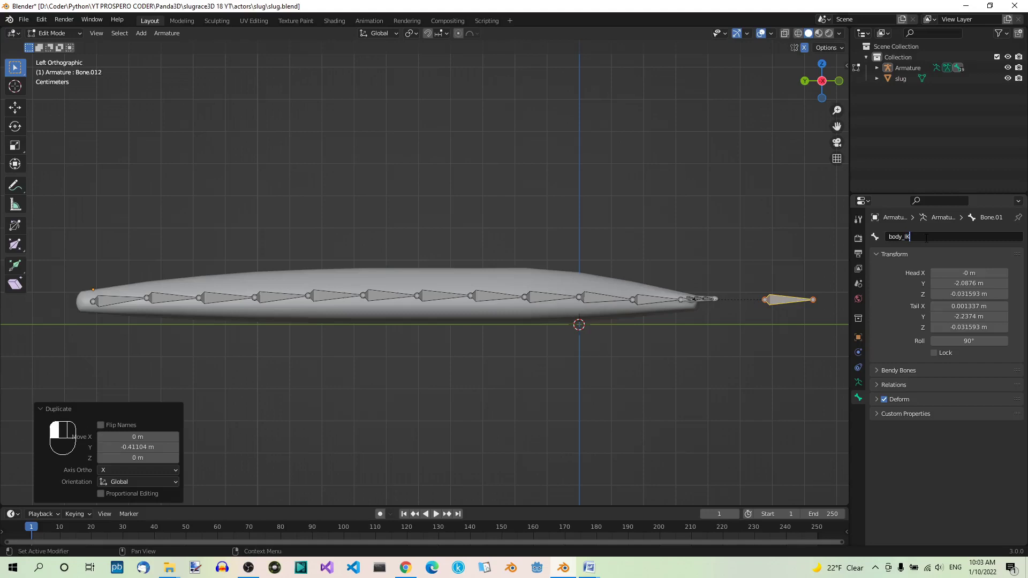
pyautogui.press('Return')
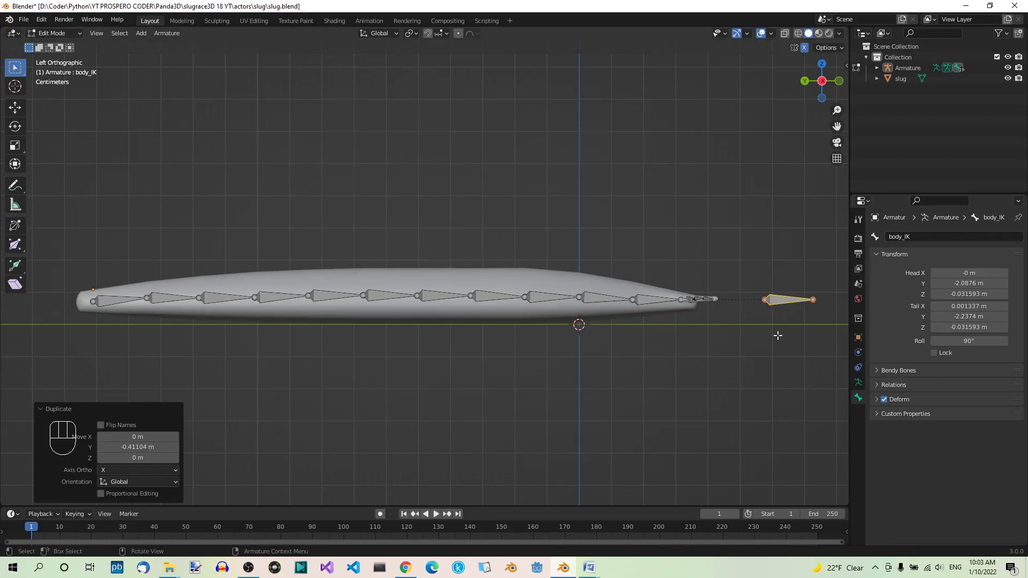
# Clear body_IK's parent Bone.009 and stretch its tail end along Y.
pyautogui.click(878, 385)
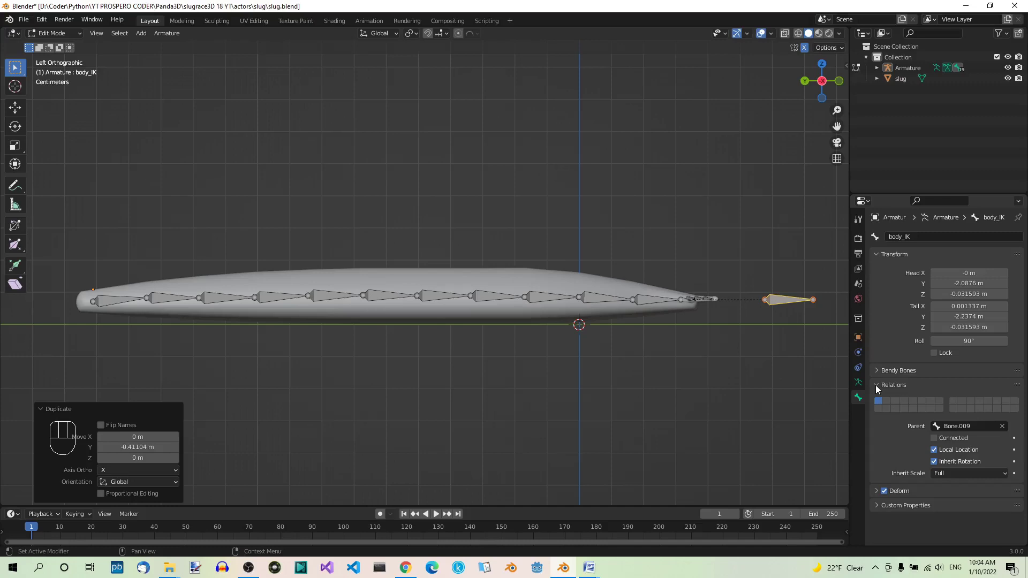
pyautogui.click(1003, 427)
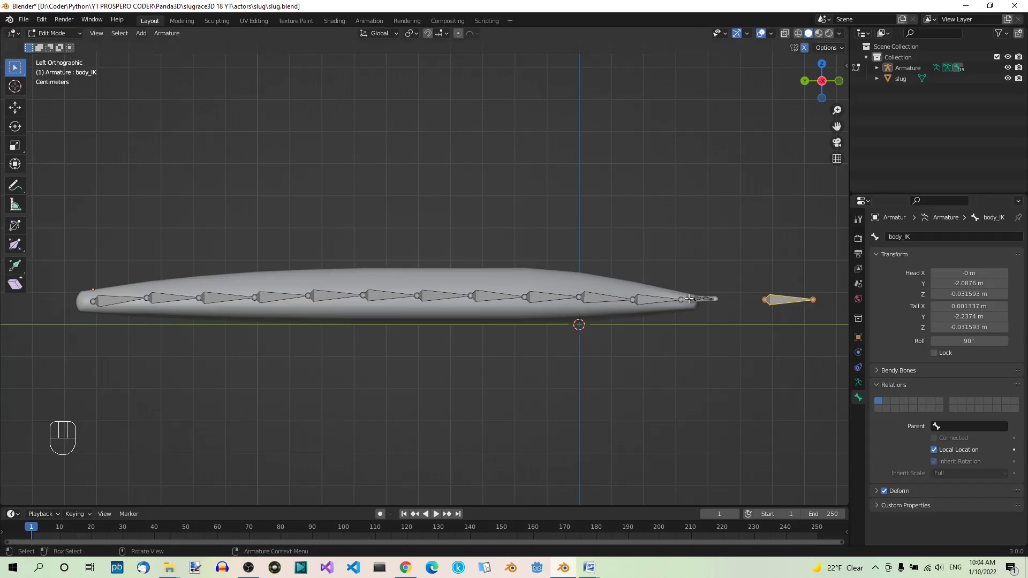
pyautogui.click(812, 300)
pyautogui.press('g')
pyautogui.press('y')
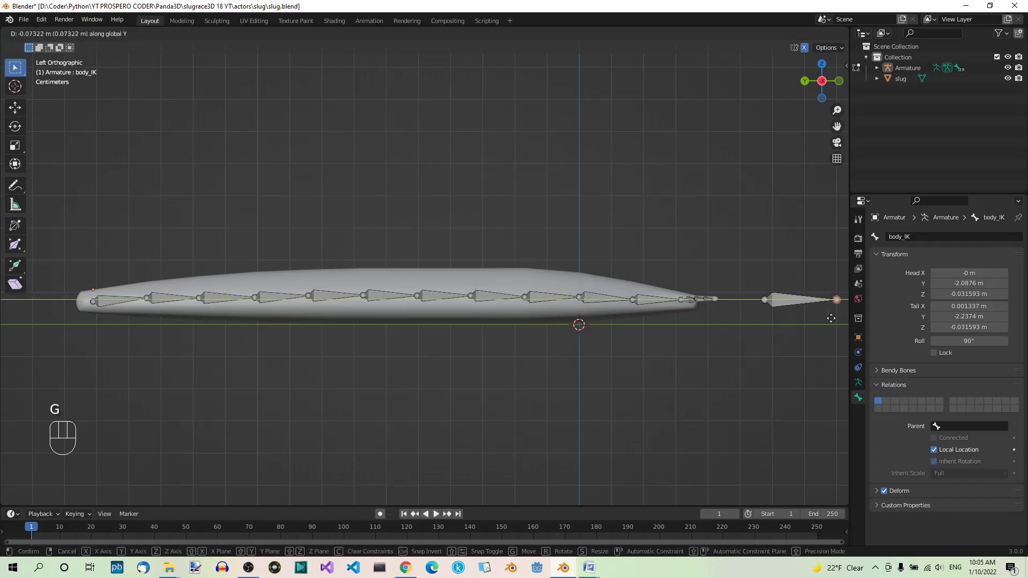
pyautogui.click(834, 320)
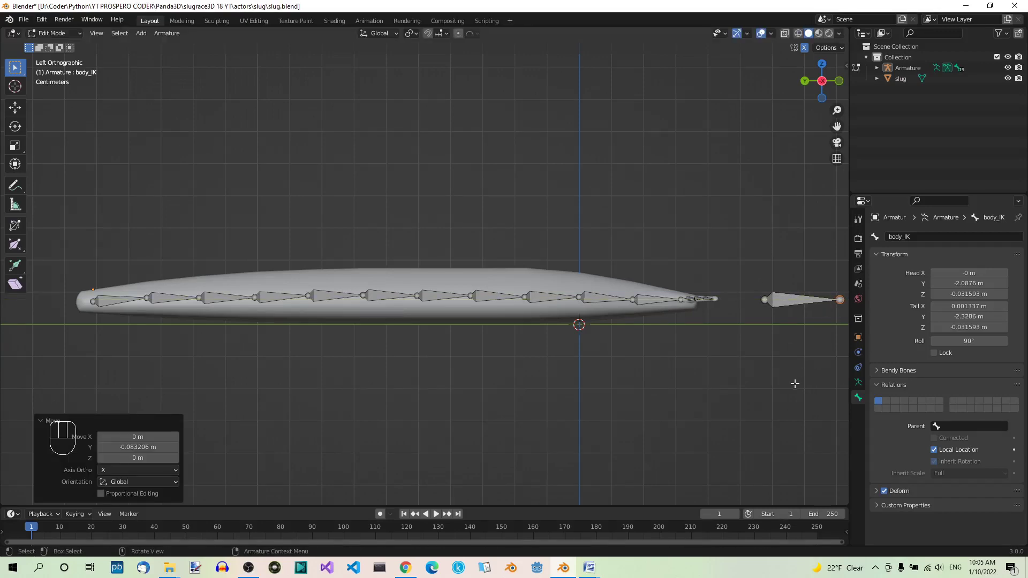
# Lengthen body_IK's tail further along Y, then put the armature in Pose Mode.
pyautogui.keyDown('shift'); pyautogui.moveTo(788, 384); pyautogui.dragTo(642, 384, button='middle'); pyautogui.keyUp('shift')
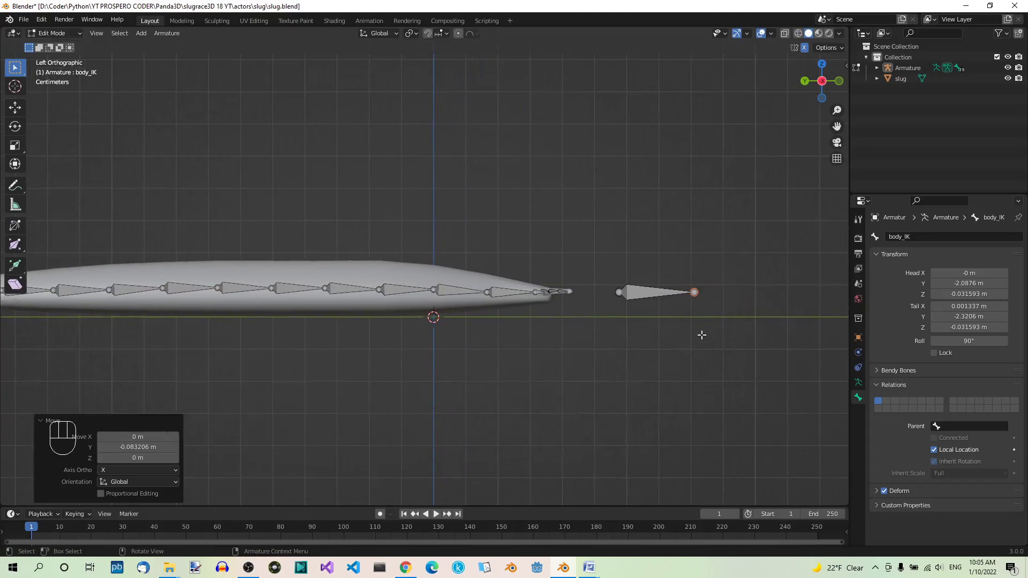
pyautogui.press('g')
pyautogui.press('y')
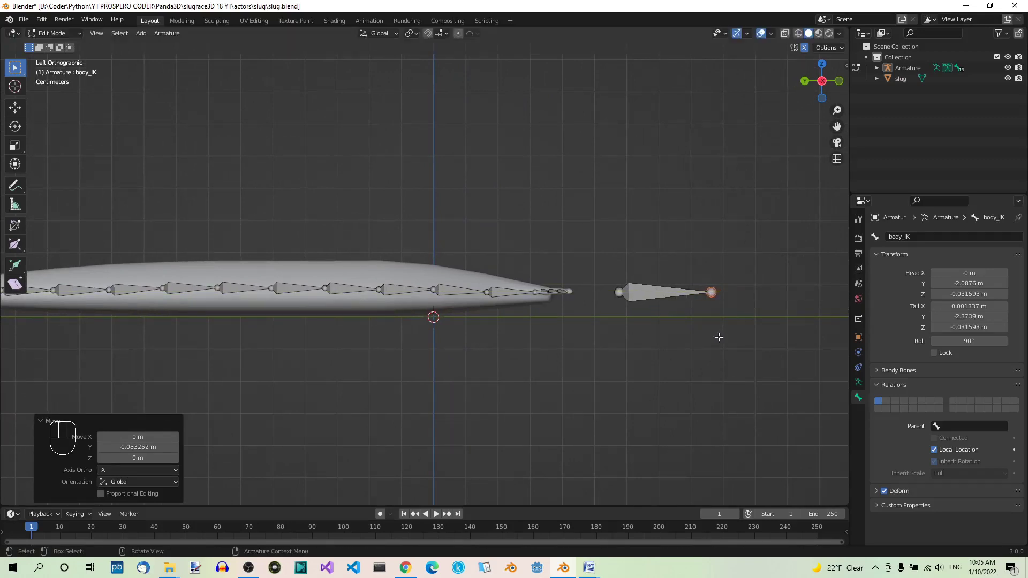
pyautogui.click(719, 337)
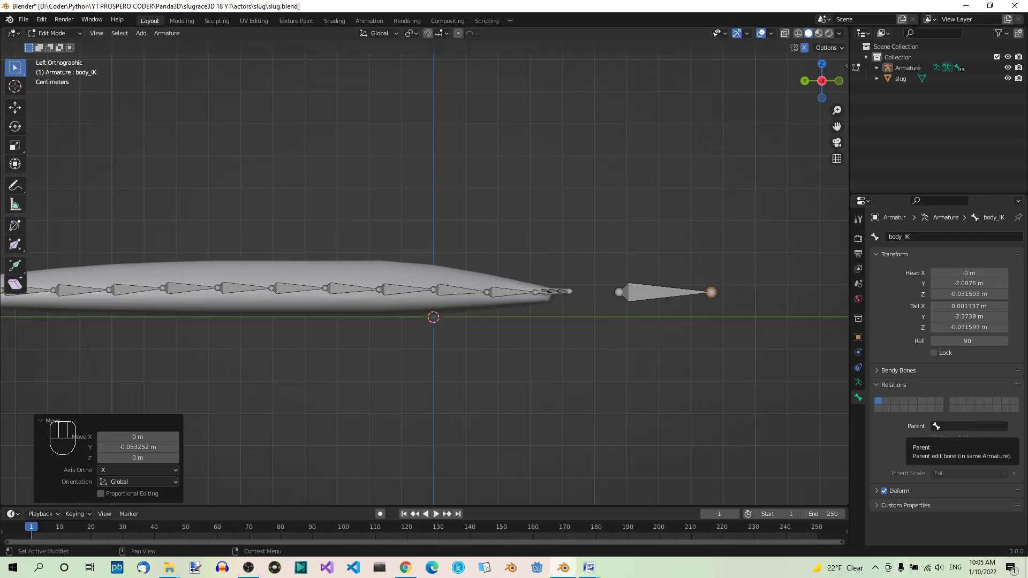
pyautogui.click(77, 32)
pyautogui.click(63, 67)
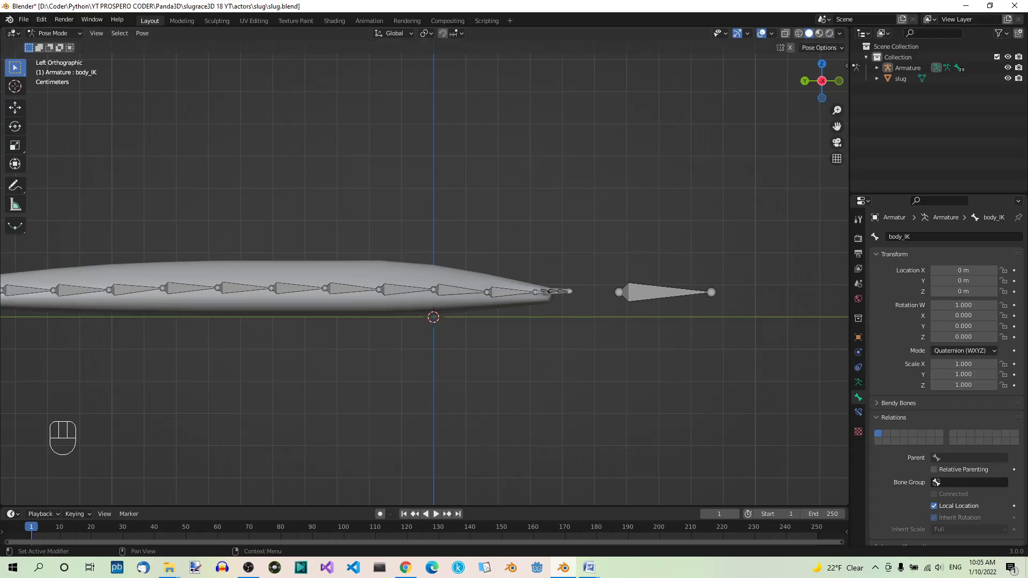
# Add an Inverse Kinematics bone constraint to Bone.009 near the slug's tail.
pyautogui.click(455, 293)
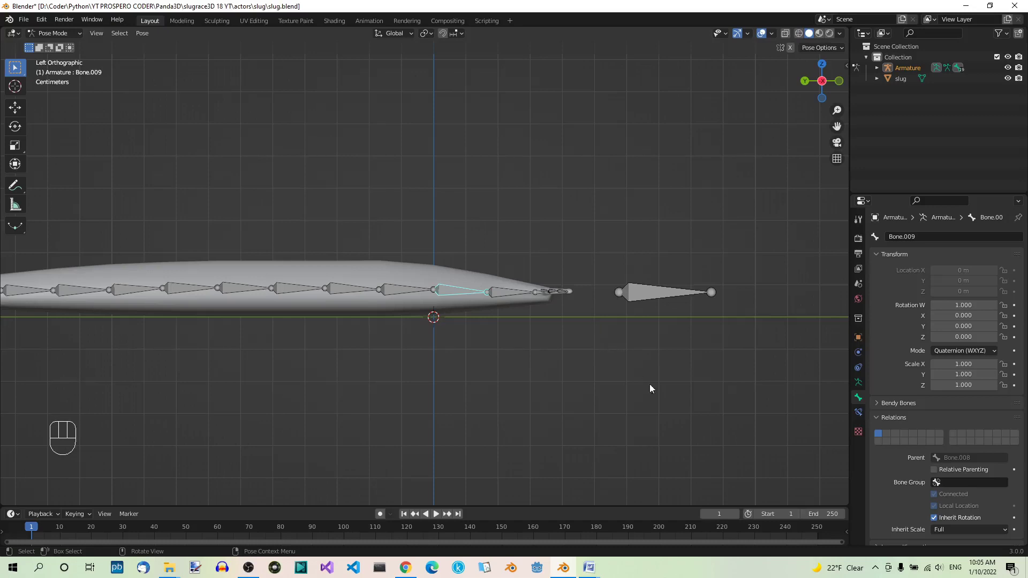
pyautogui.click(858, 412)
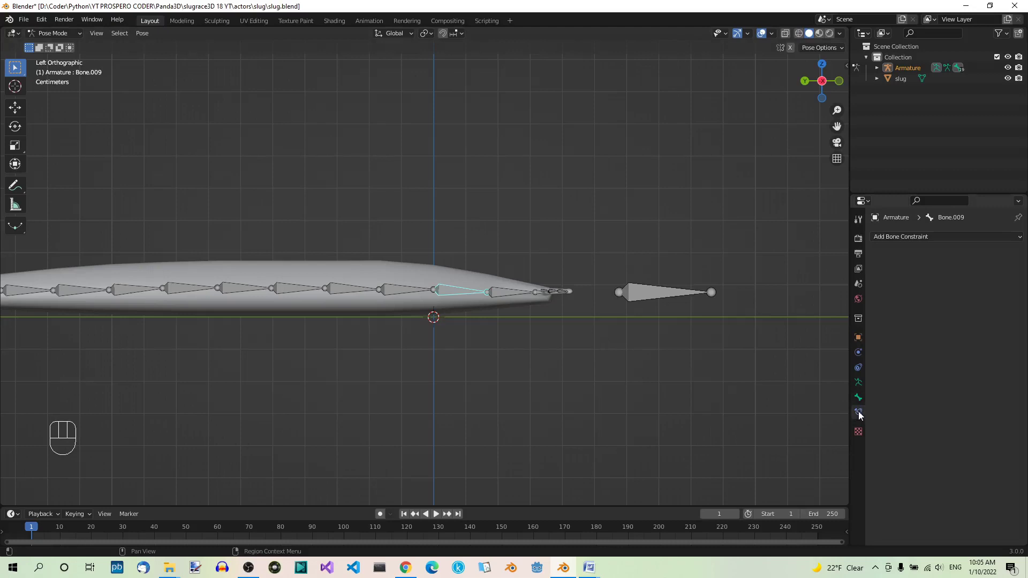
pyautogui.click(937, 238)
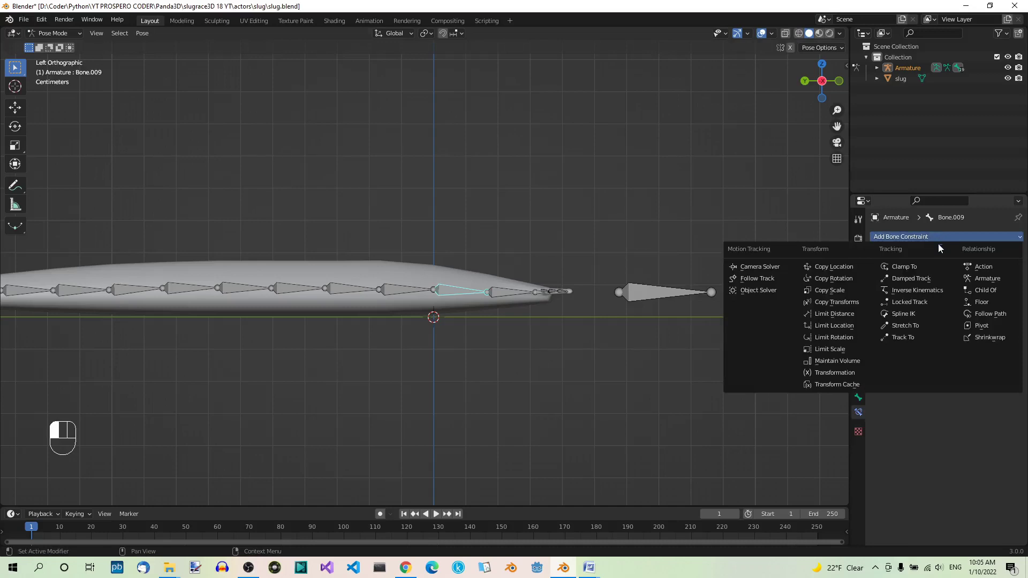
pyautogui.click(935, 290)
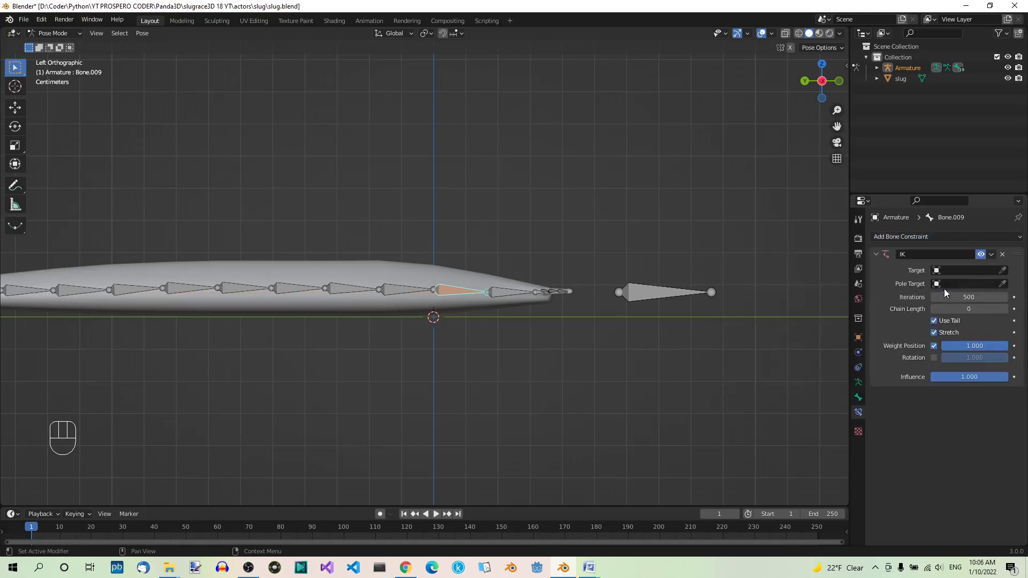
# Set the IK constraint's target to the Armature object and its body_IK bone.
pyautogui.click(967, 269)
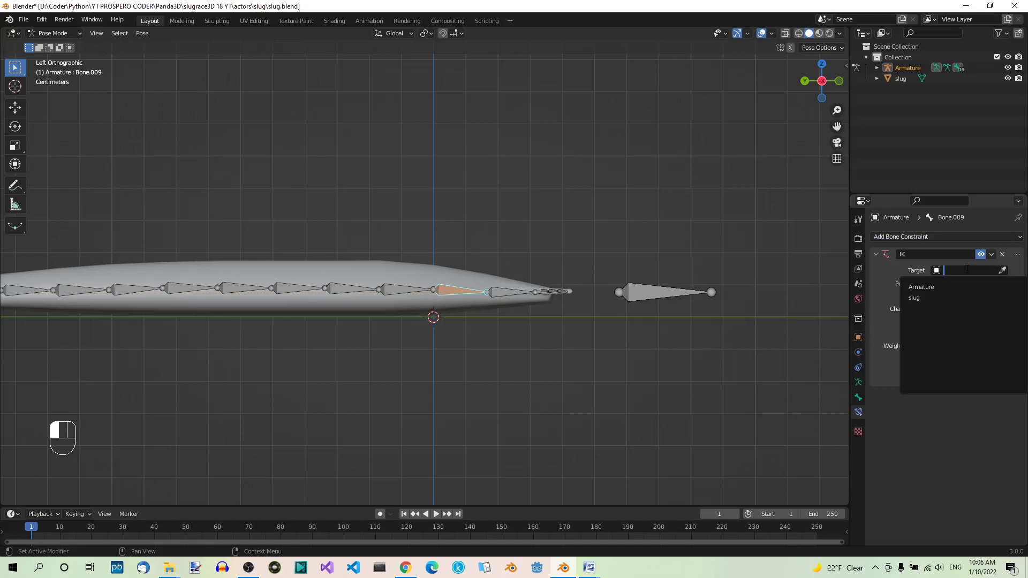
pyautogui.click(929, 288)
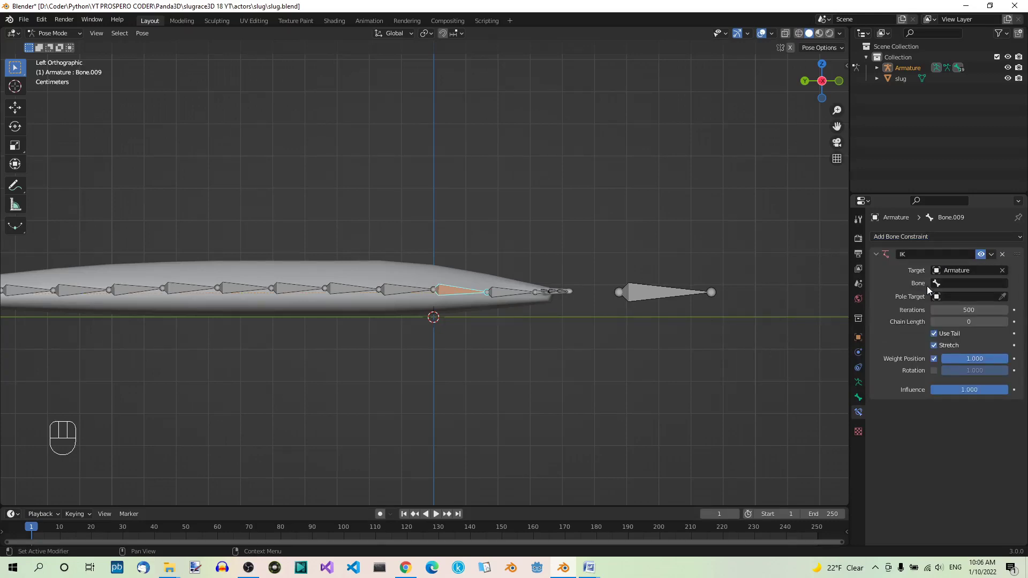
pyautogui.click(958, 284)
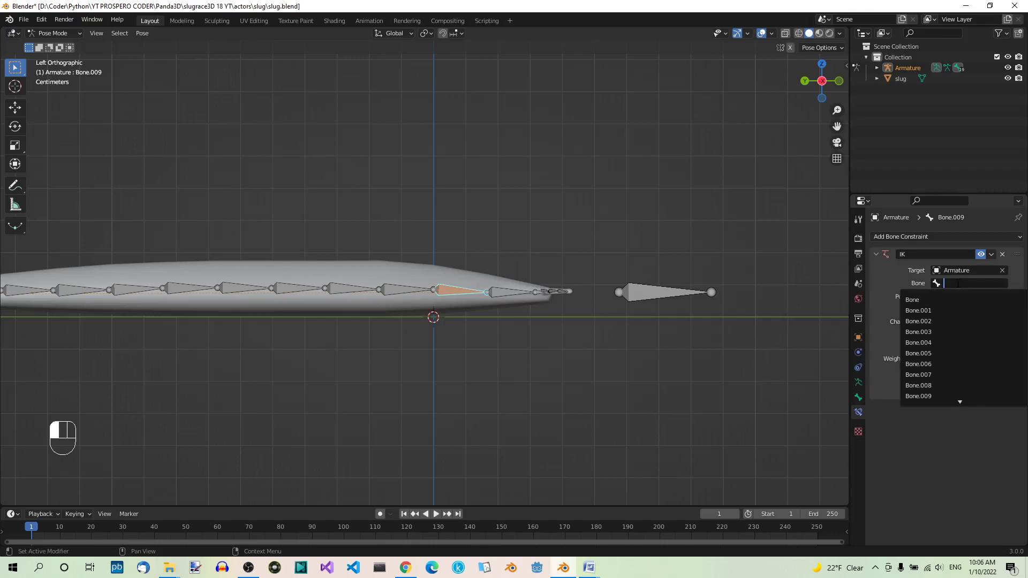
pyautogui.scroll(-18, 971, 378)
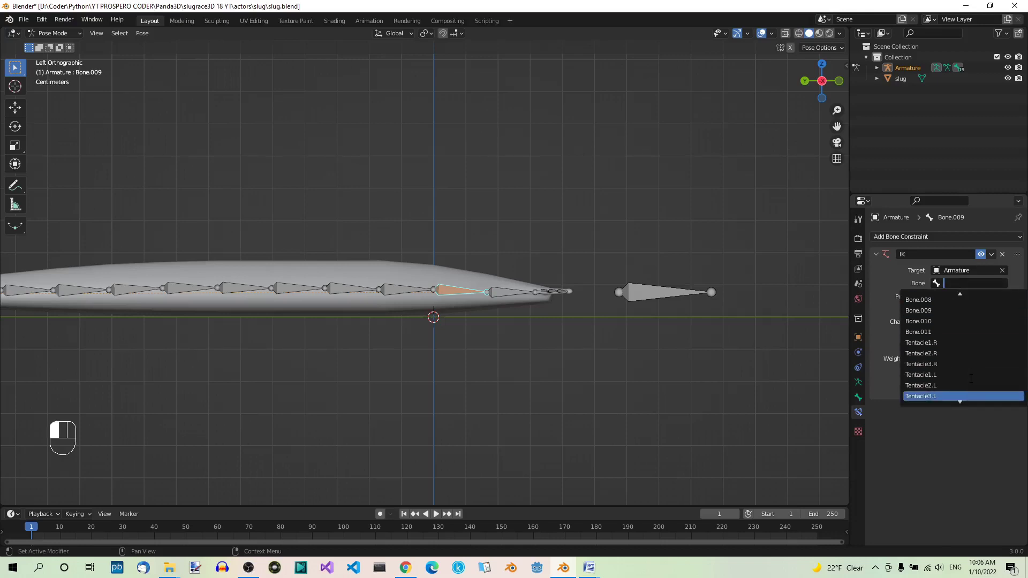
pyautogui.scroll(-1, 961, 353)
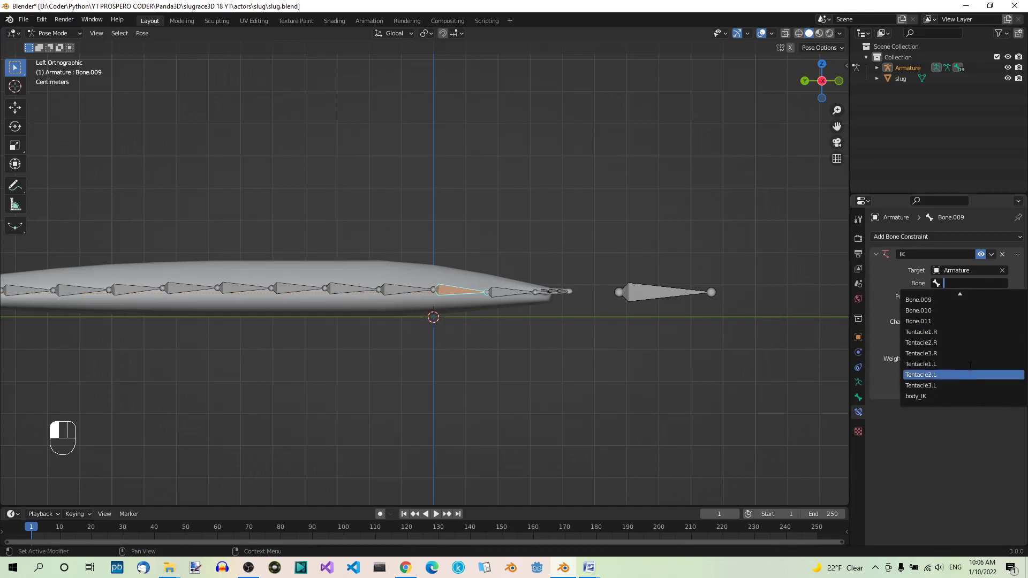
pyautogui.click(938, 397)
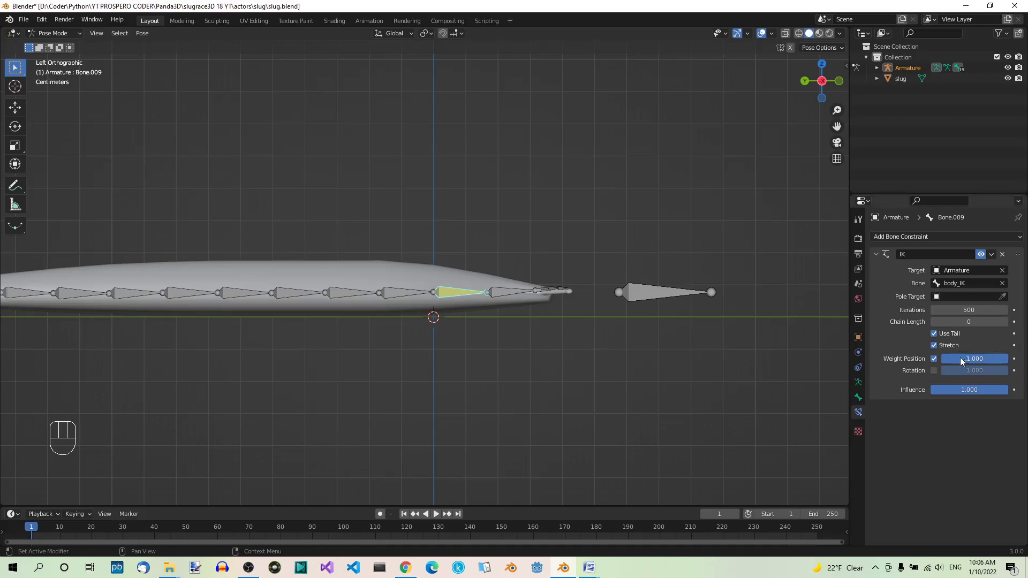
pyautogui.click(657, 294)
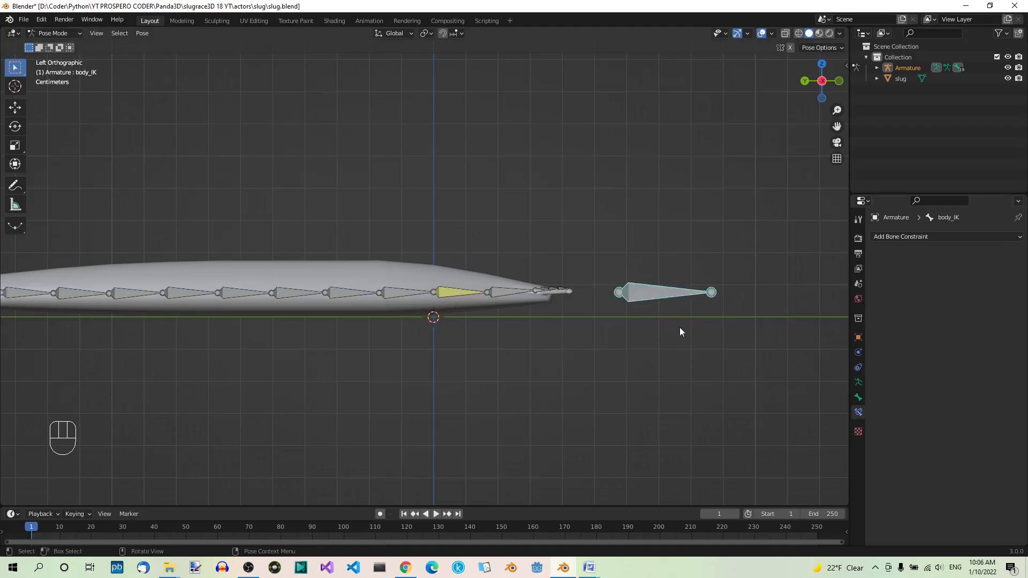
pyautogui.press('g')
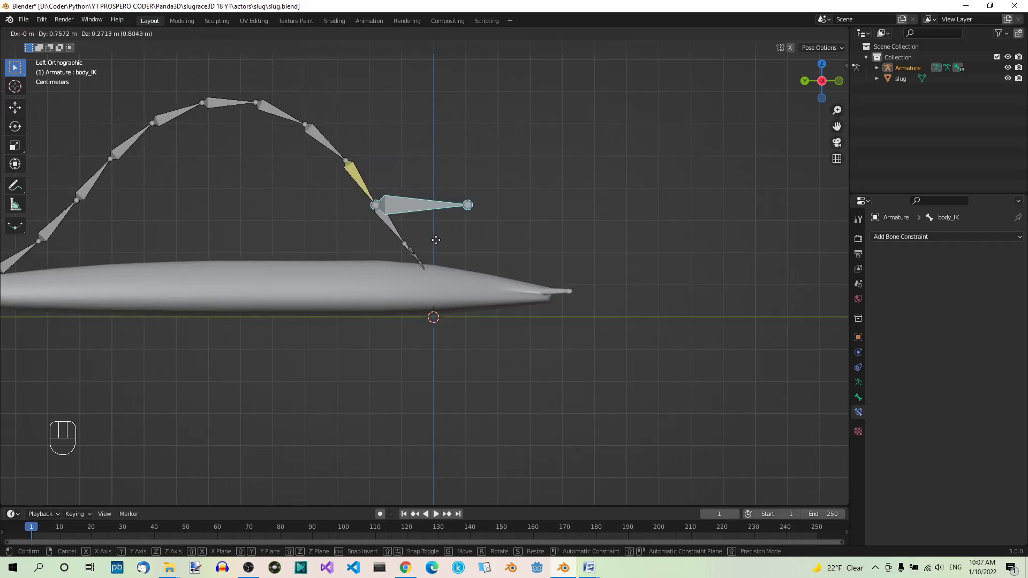
pyautogui.press('Escape')
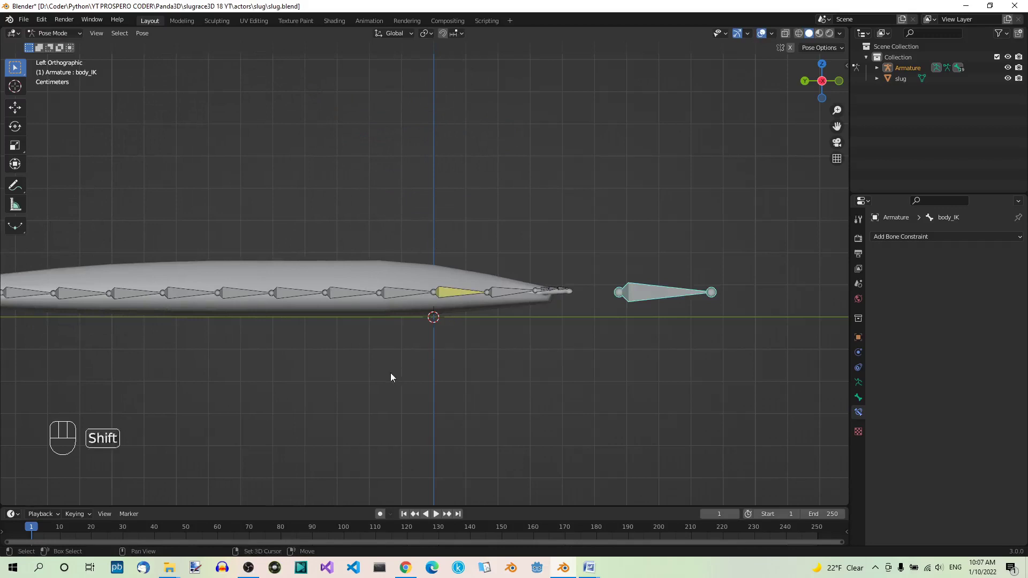
pyautogui.keyDown('shift'); pyautogui.moveTo(390, 375); pyautogui.dragTo(495, 378, button='middle'); pyautogui.keyUp('shift')
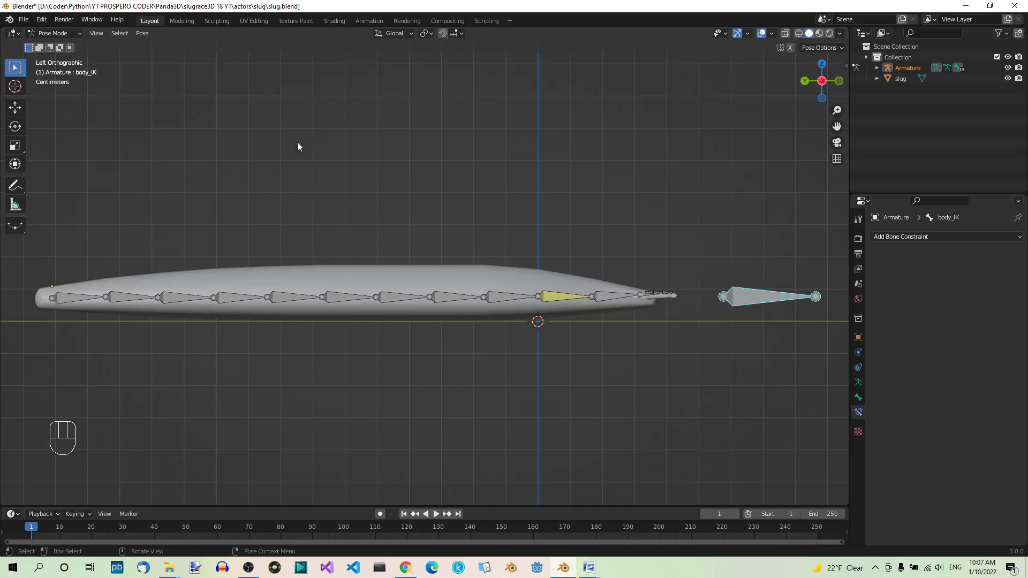
# In Object Mode, parent the slug mesh to the armature With Automatic Weights.
pyautogui.click(79, 35)
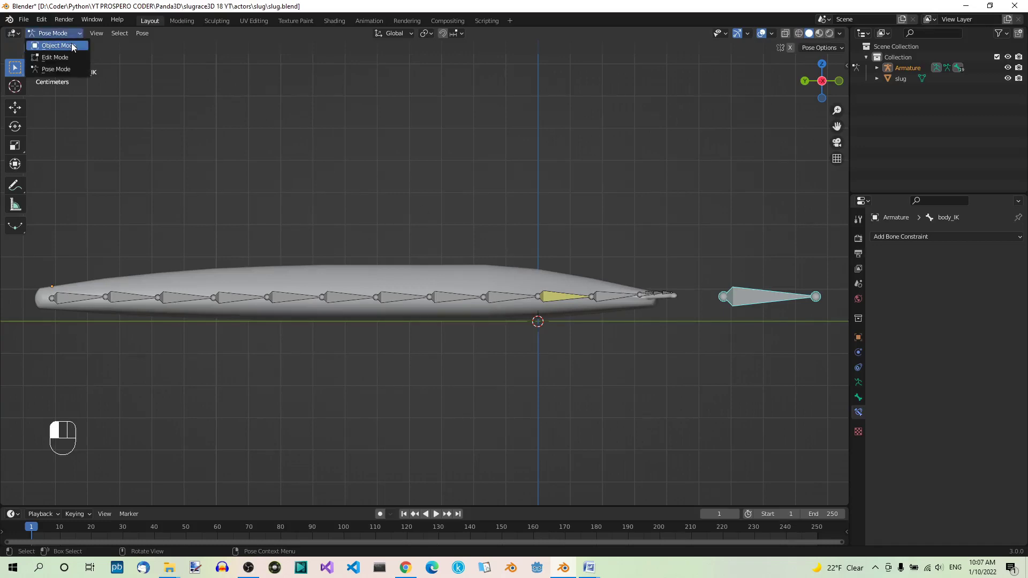
pyautogui.click(58, 46)
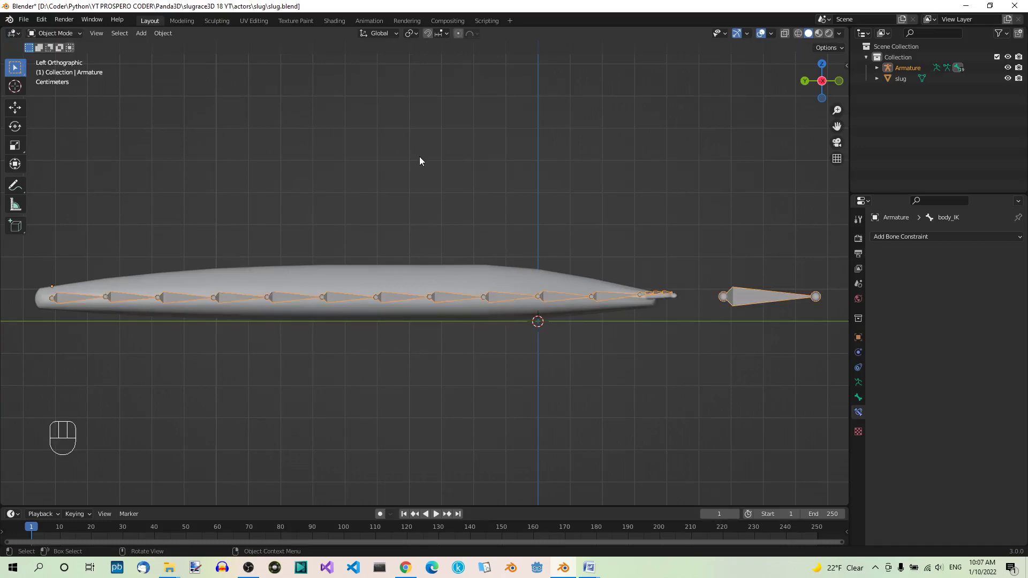
pyautogui.click(427, 269)
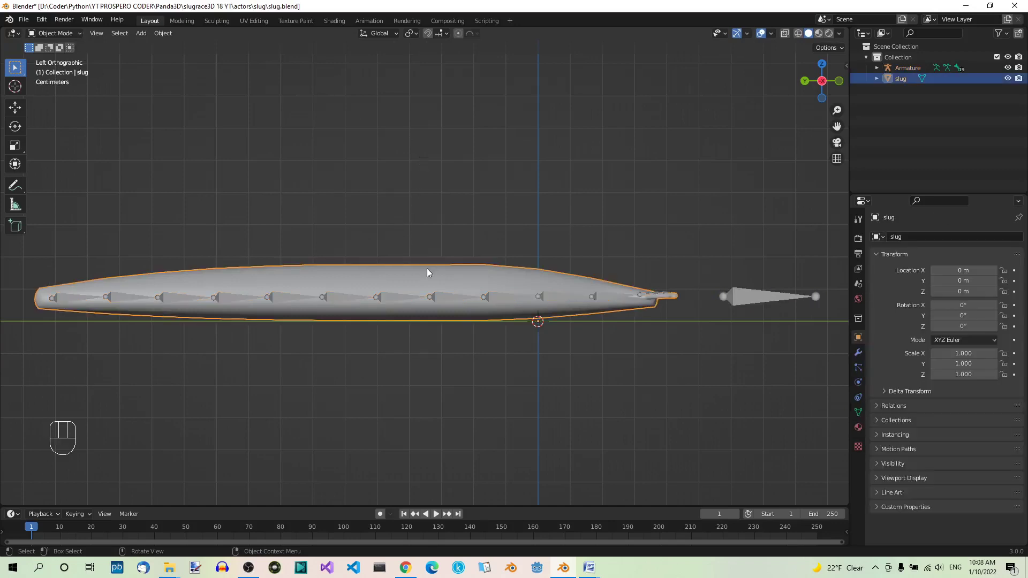
pyautogui.keyDown('shift'); pyautogui.click(451, 299); pyautogui.keyUp('shift')
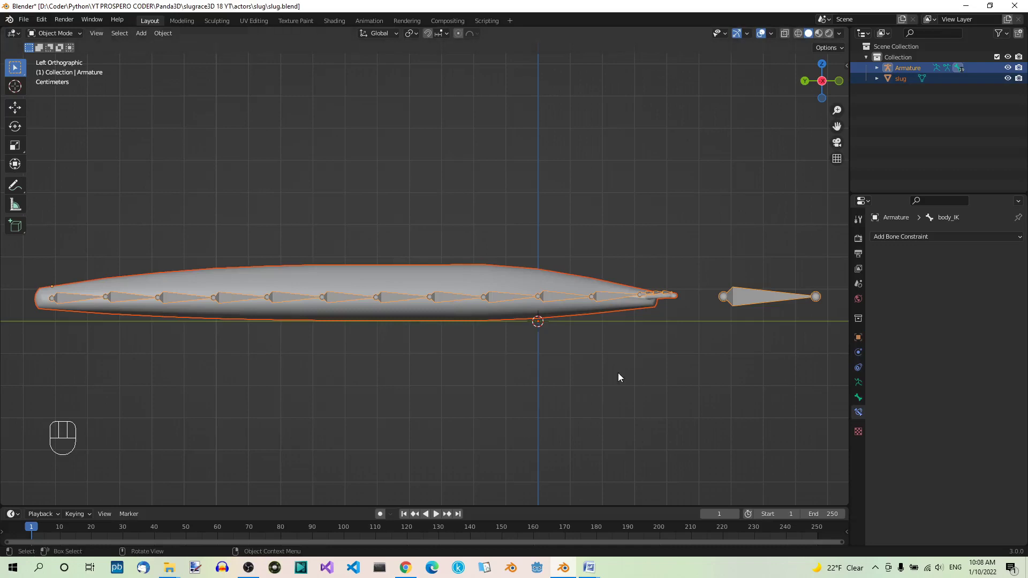
pyautogui.hotkey('ctrl', 'p')
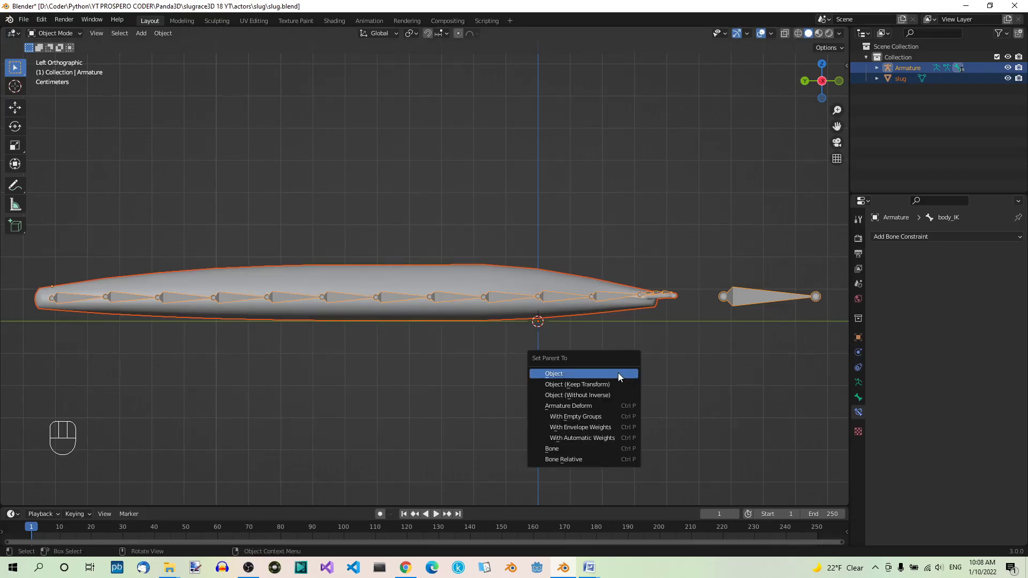
pyautogui.click(602, 438)
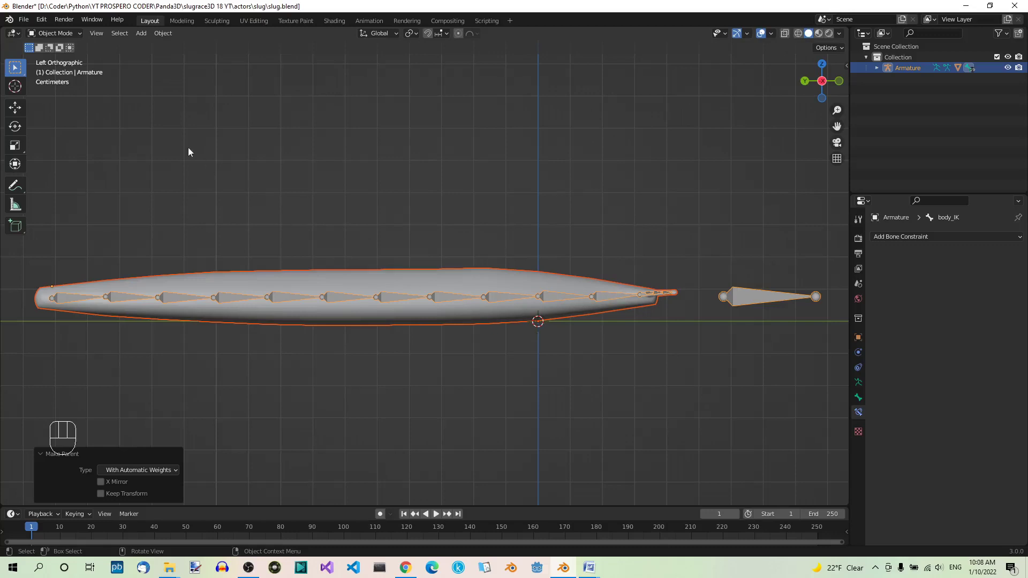
pyautogui.click(75, 33)
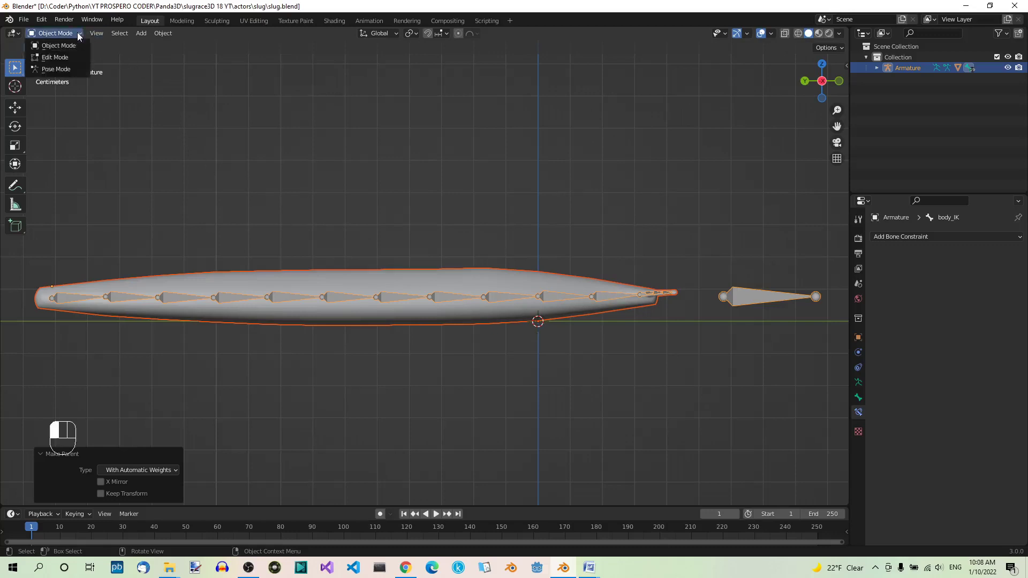
# In Pose Mode, grab the IK bone to test-bend the slug body, then cancel.
pyautogui.click(64, 67)
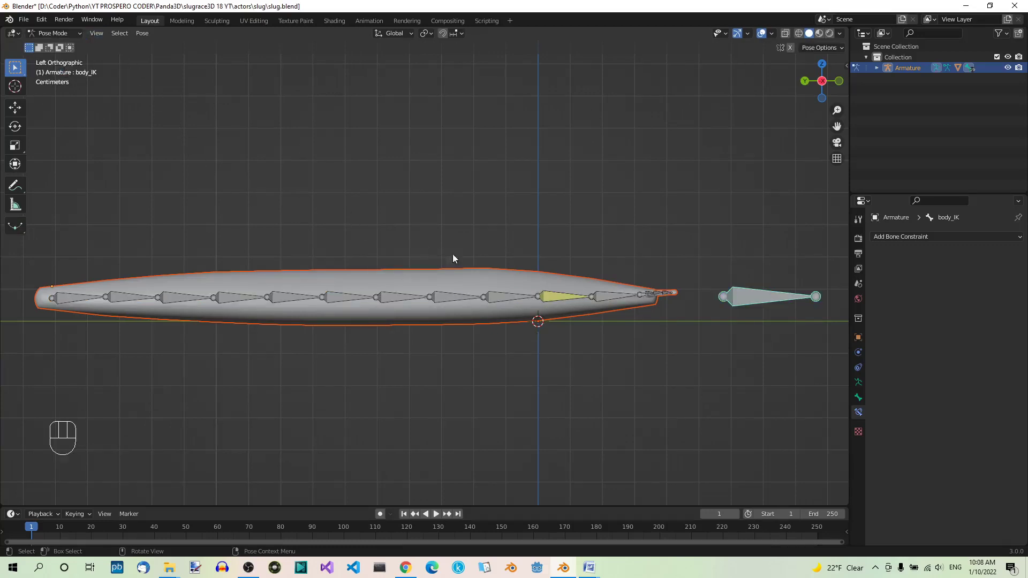
pyautogui.click(754, 297)
pyautogui.press('g')
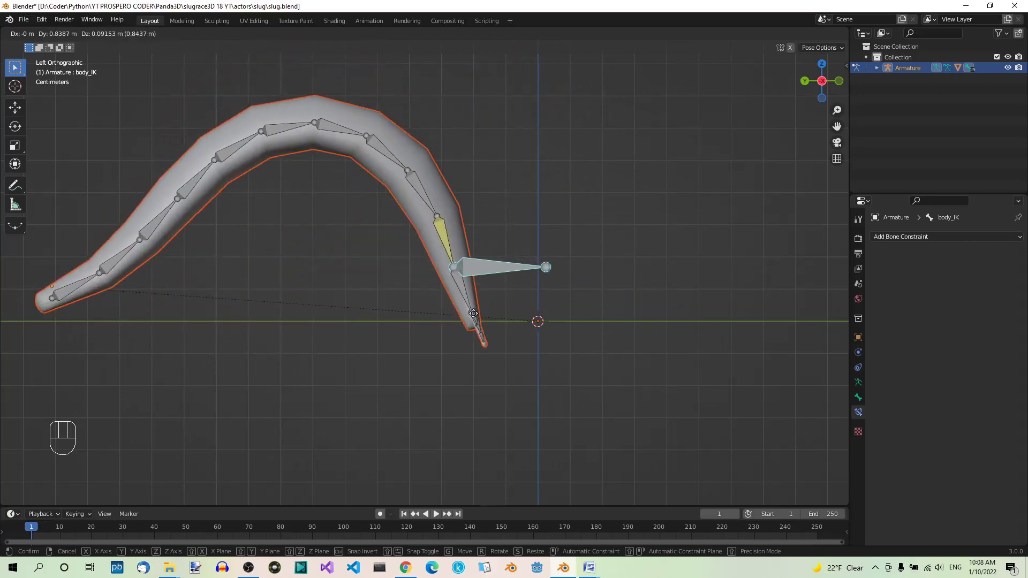
pyautogui.rightClick(473, 313)
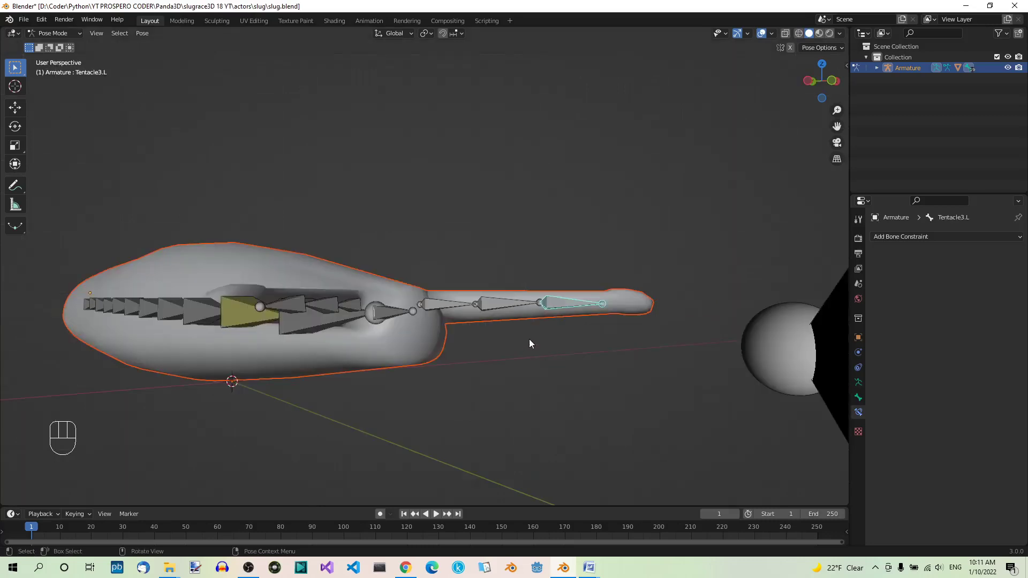
# Test-rotate the tentacle tip and Tentacle2.L bones, cancelling each rotation.
pyautogui.press('r')
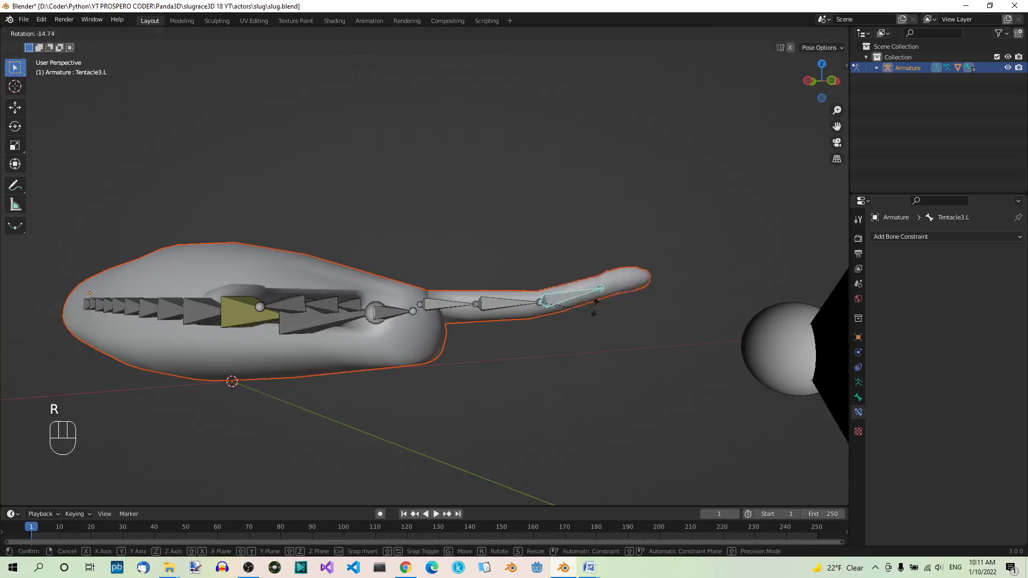
pyautogui.rightClick(610, 349)
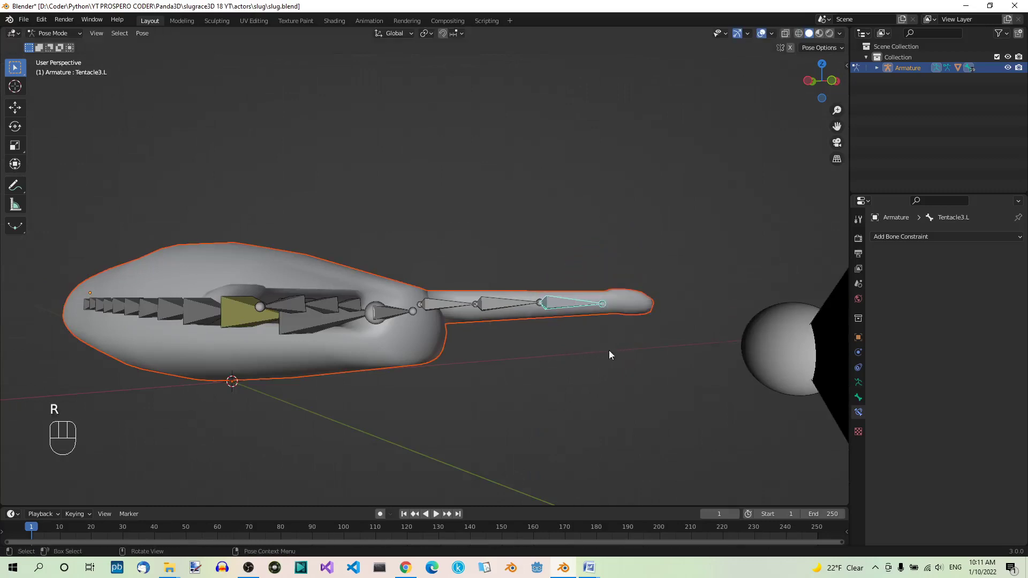
pyautogui.click(511, 305)
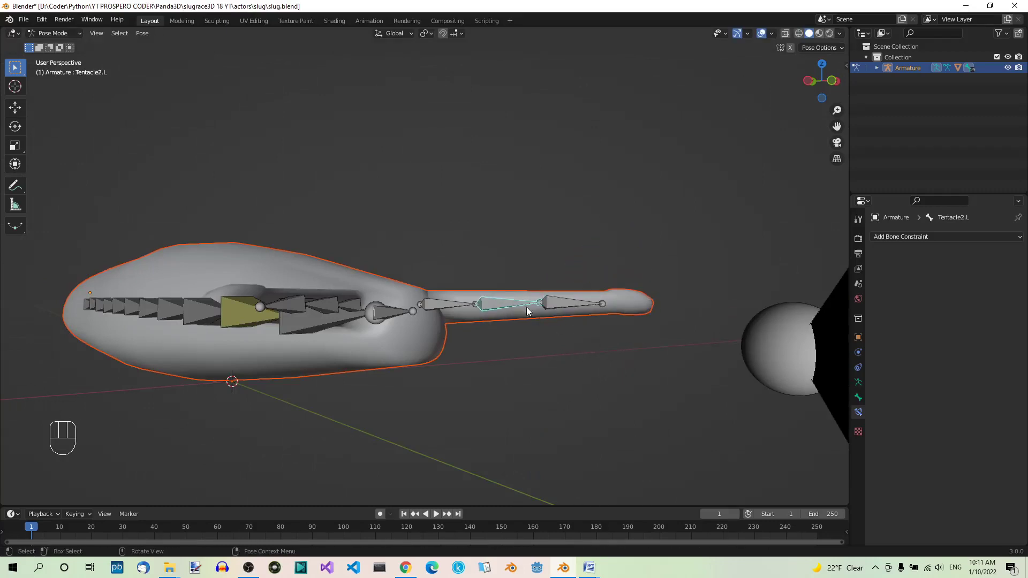
pyautogui.press('r')
pyautogui.rightClick(569, 284)
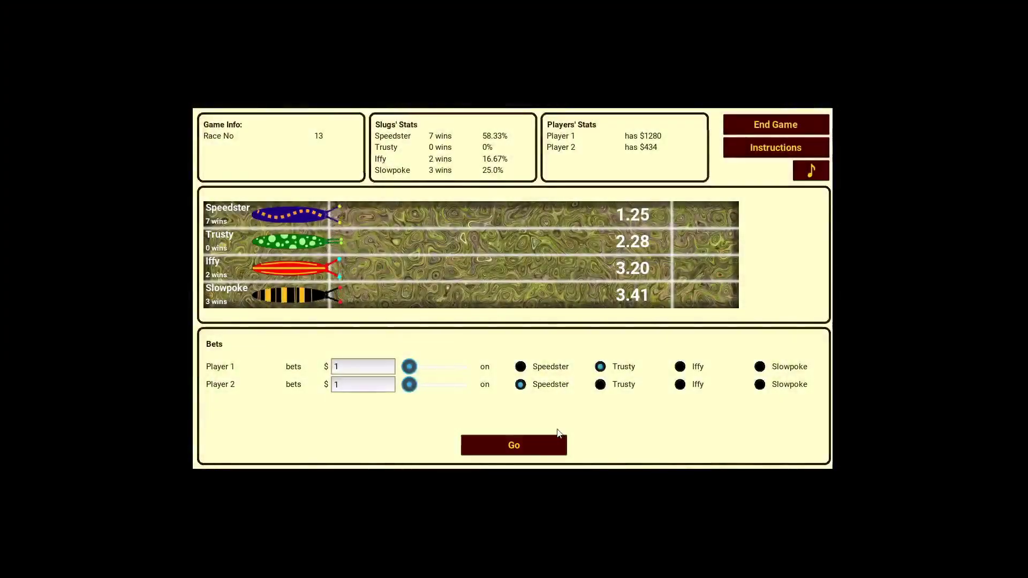
# Run race 13, which Iffy wins, then advance with Next Race.
pyautogui.click(535, 452)
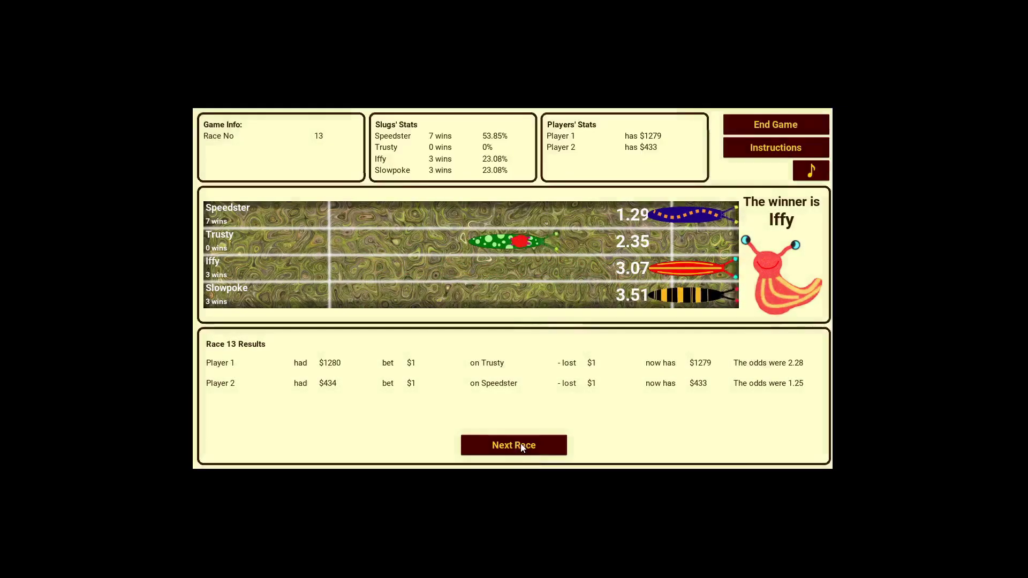
pyautogui.click(517, 445)
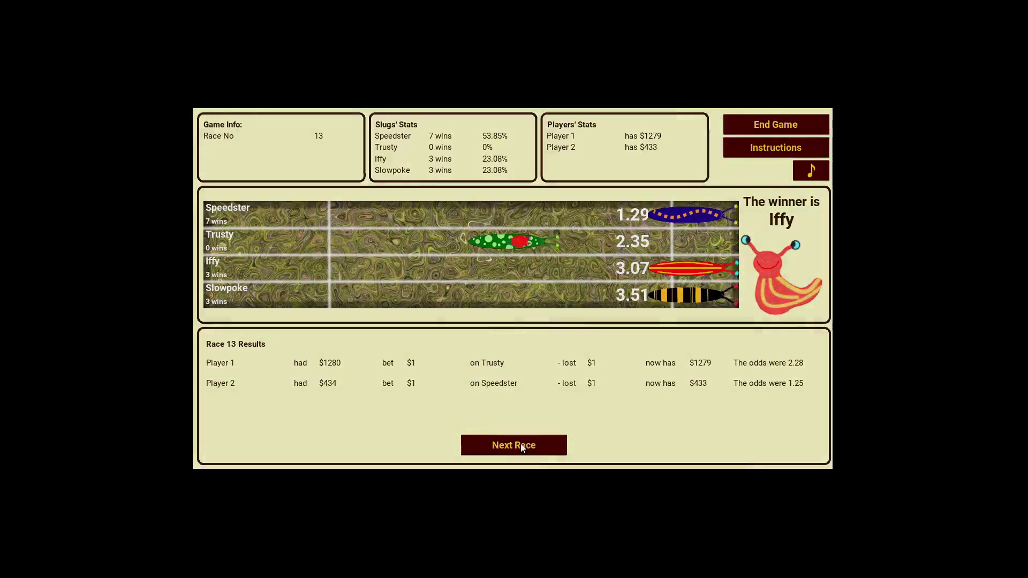